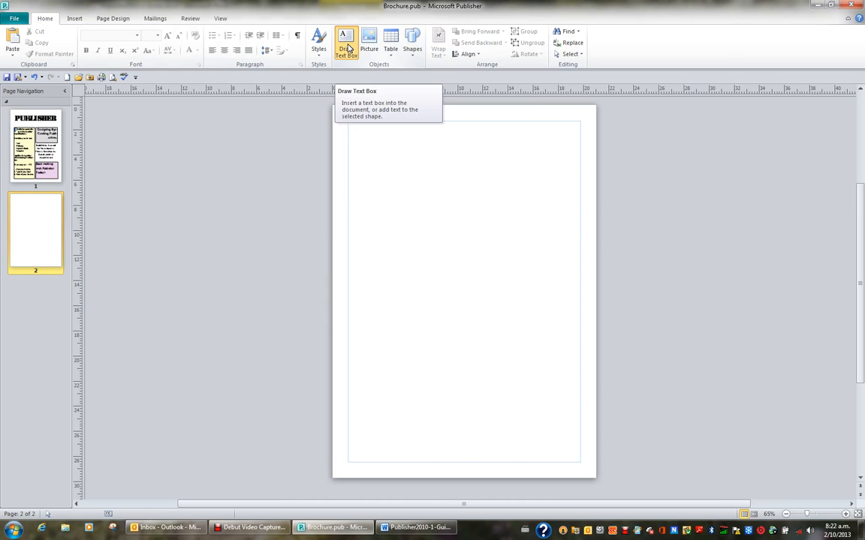
Draw a text box about 6.7 × 7.2 cm in page 2's upper-left margin corner and another about 11.5 × 7.9 cm diagonally below it, against the right margin.
{"action": "mouse_move", "coordinate": [349, 120]}
{"action": "left_mouse_down"}
{"action": "mouse_move", "coordinate": [393, 147]}
{"action": "mouse_move", "coordinate": [404, 189]}
{"action": "mouse_move", "coordinate": [433, 211]}
{"action": "left_mouse_up"}
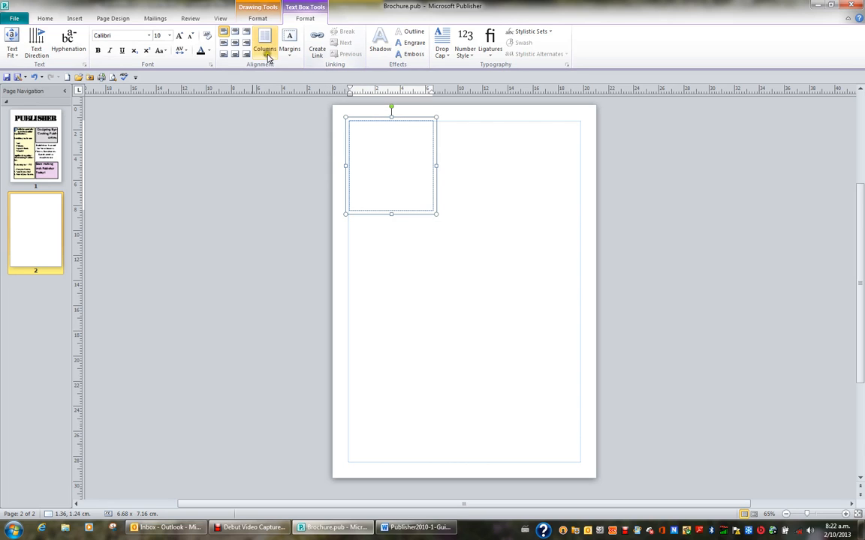
{"action": "left_click", "coordinate": [45, 19]}
{"action": "left_click", "coordinate": [346, 42]}
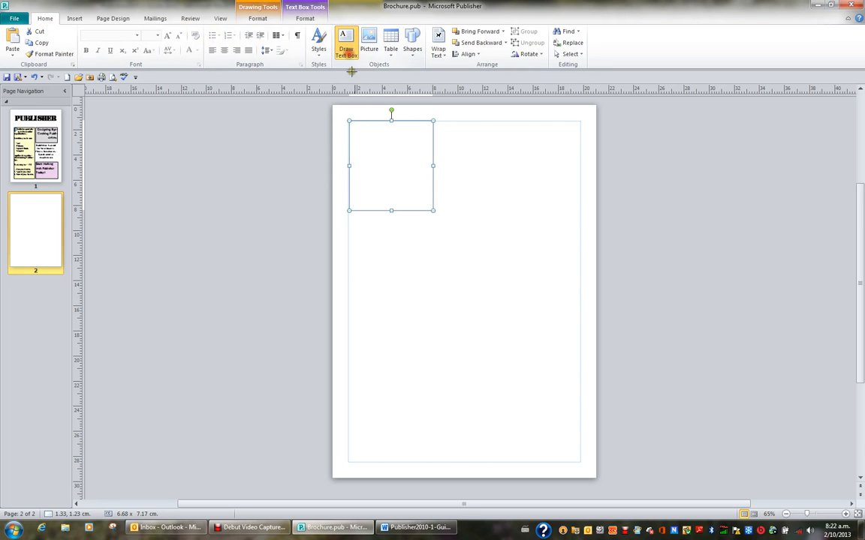
{"action": "left_click_drag", "start_coordinate": [434, 210], "coordinate": [579, 308]}
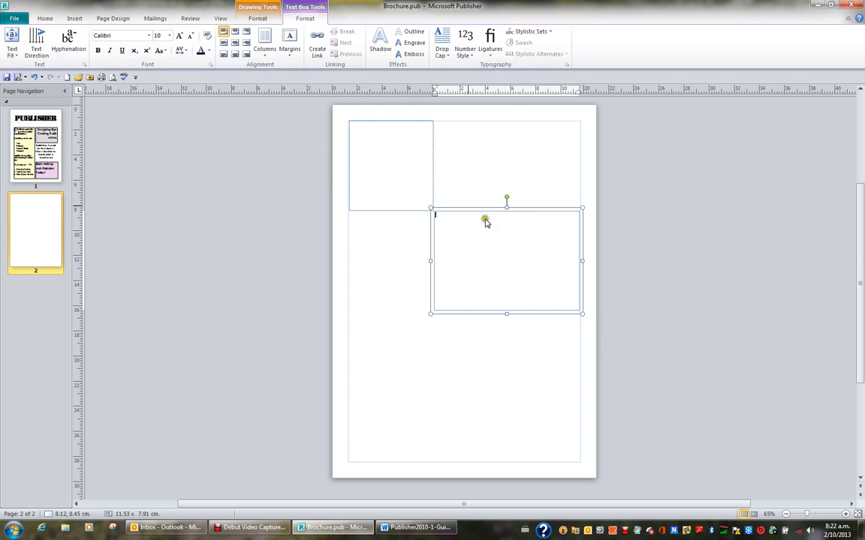
Draw a margin-wide text box about 18.4 × 6.6 cm below the second one, and one about 8.2 × 5 cm in the lower-left margin corner.
{"action": "left_click", "coordinate": [45, 18]}
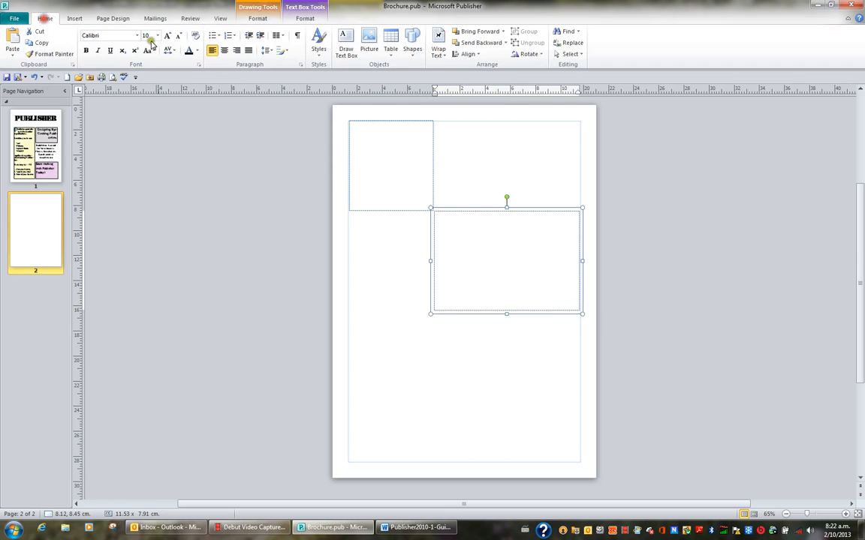
{"action": "left_click", "coordinate": [346, 46]}
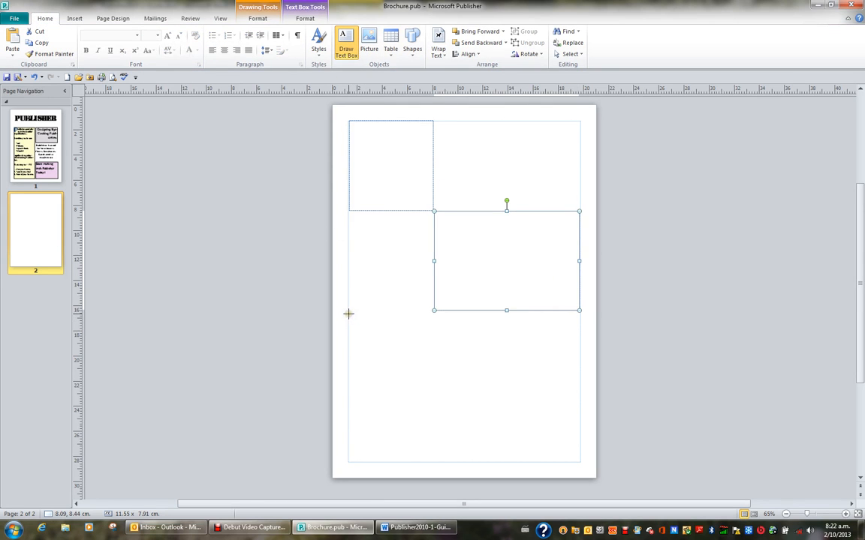
{"action": "left_click_drag", "start_coordinate": [348, 314], "coordinate": [580, 397]}
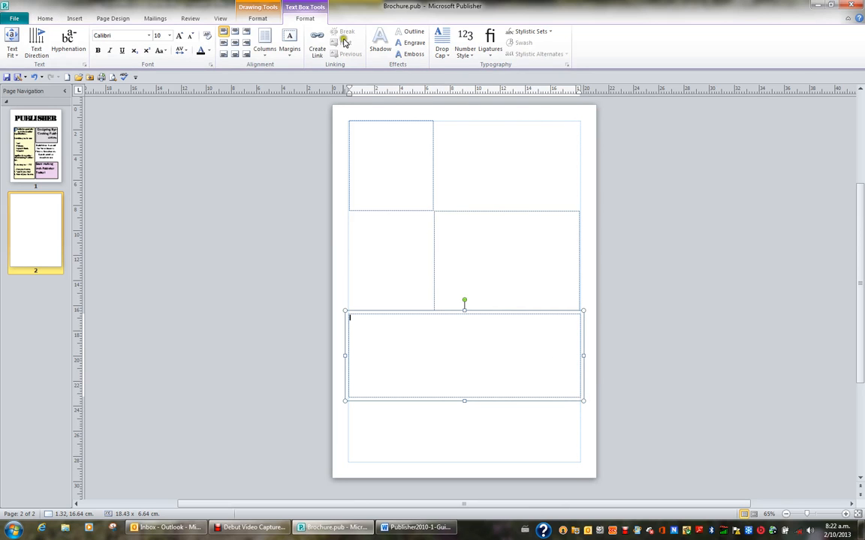
{"action": "left_click", "coordinate": [45, 19]}
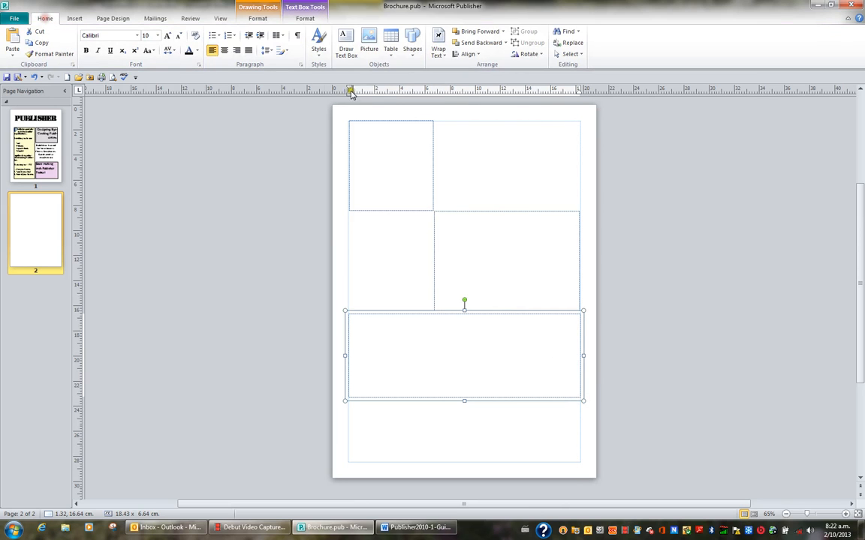
{"action": "left_click", "coordinate": [346, 42]}
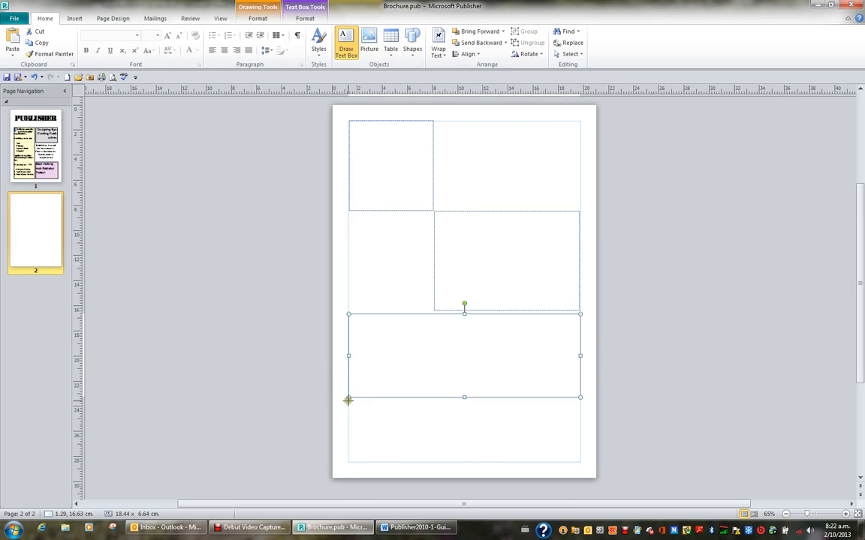
{"action": "mouse_move", "coordinate": [348, 399]}
{"action": "left_mouse_down"}
{"action": "mouse_move", "coordinate": [433, 443]}
{"action": "mouse_move", "coordinate": [450, 462]}
{"action": "left_mouse_up"}
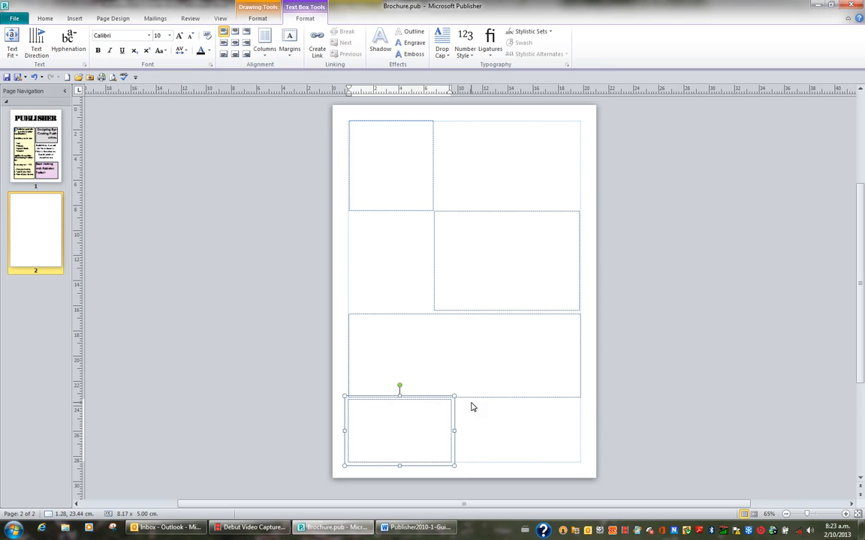
Add the Draw Text Box command to the Quick Access Toolbar.
{"action": "left_click", "coordinate": [43, 19]}
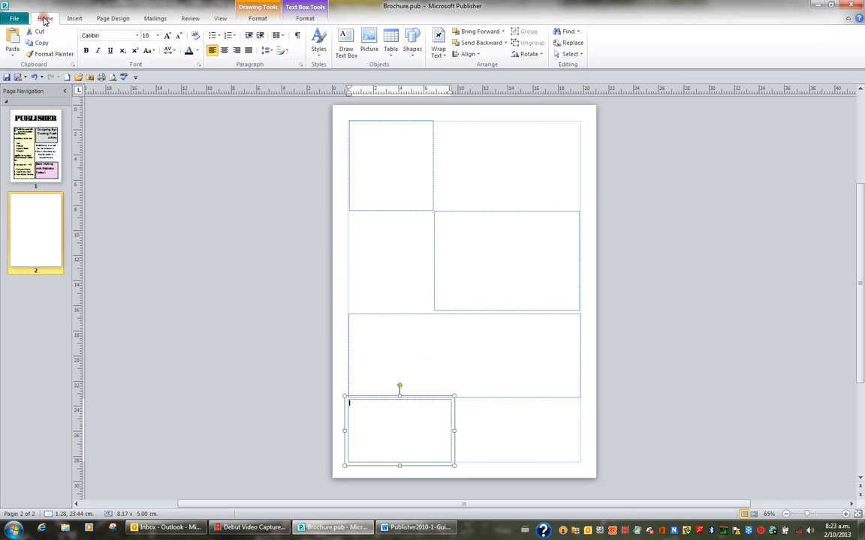
{"action": "left_click", "coordinate": [343, 37]}
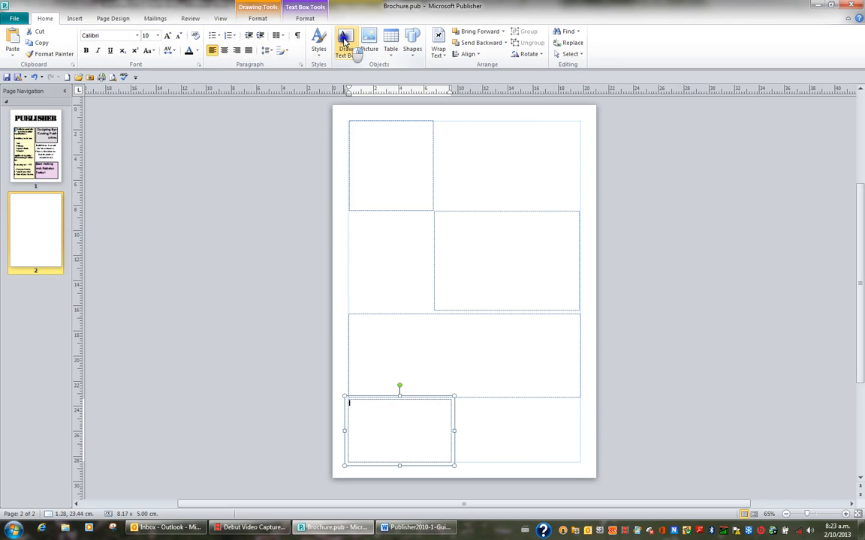
{"action": "right_click", "coordinate": [344, 39]}
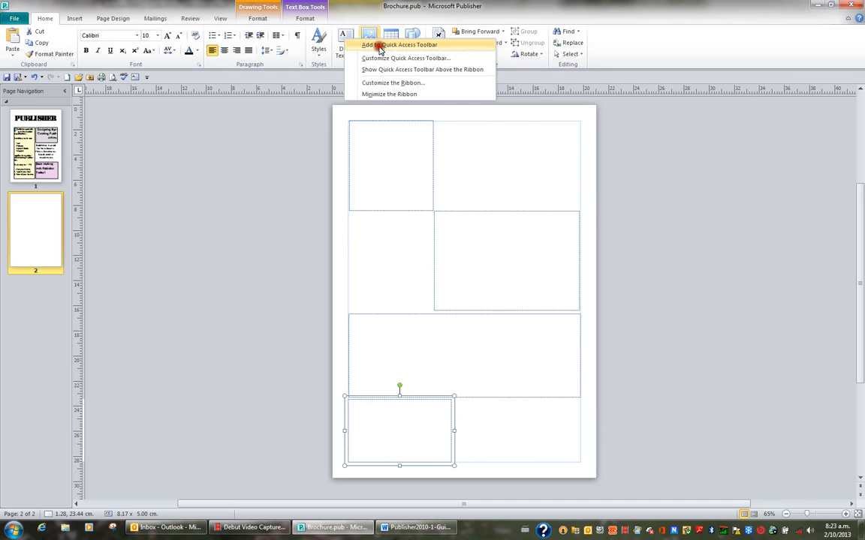
{"action": "left_click", "coordinate": [380, 45]}
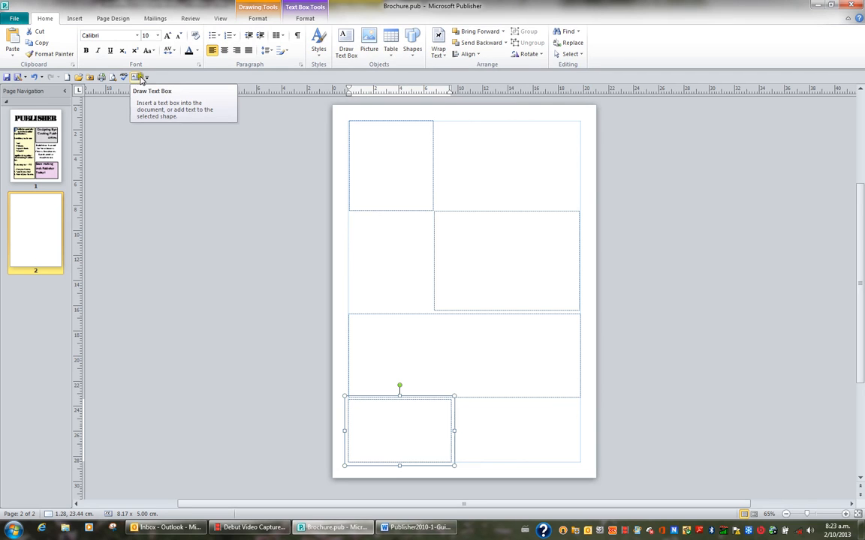
{"action": "left_click", "coordinate": [258, 17]}
{"action": "left_click", "coordinate": [220, 18]}
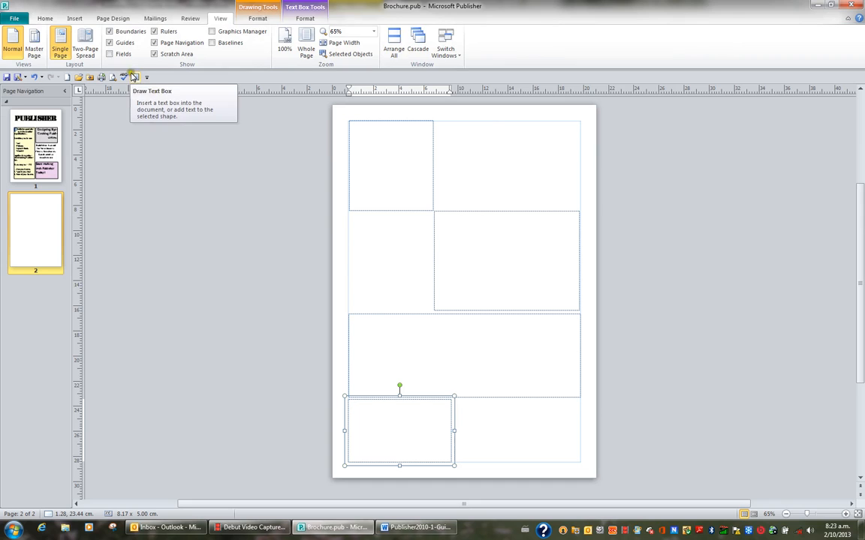
{"action": "left_click", "coordinate": [136, 78]}
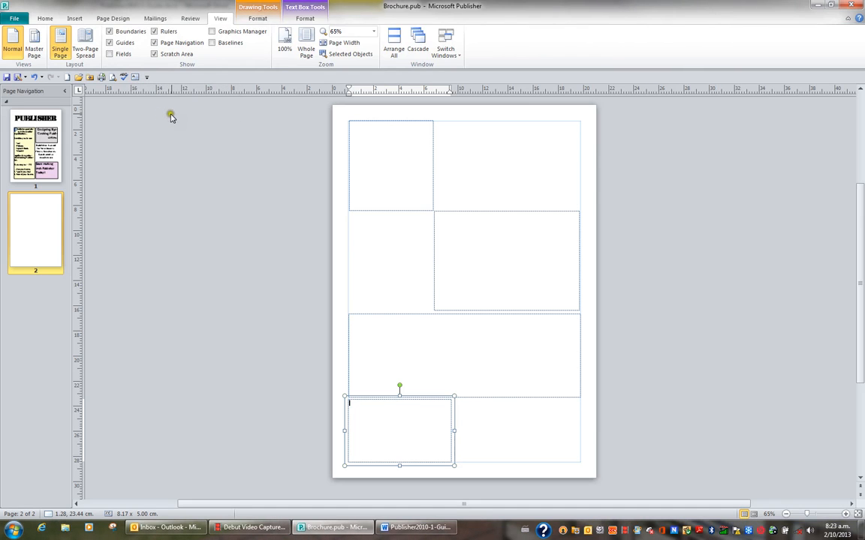
Insert a blank page after page 2 and draw a margin-wide text box about 18.5 × 5.2 cm along its upper margin.
{"action": "right_click", "coordinate": [34, 299]}
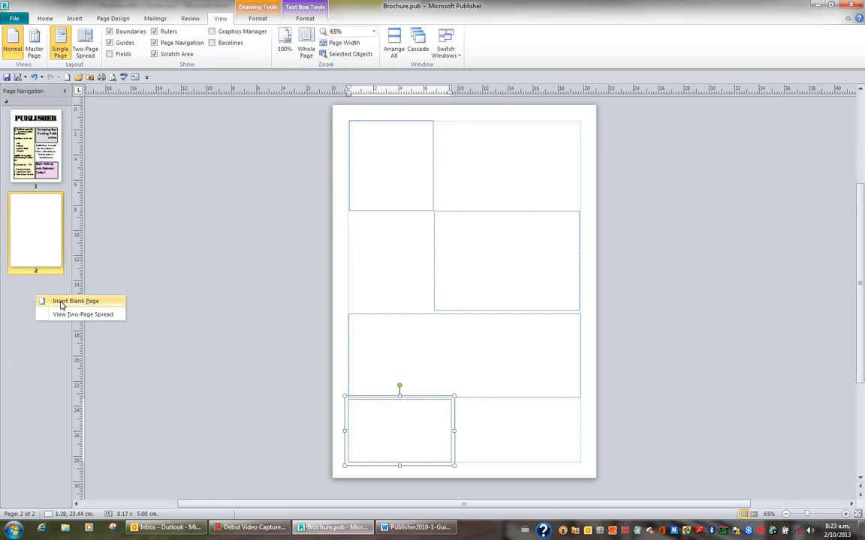
{"action": "left_click", "coordinate": [62, 303]}
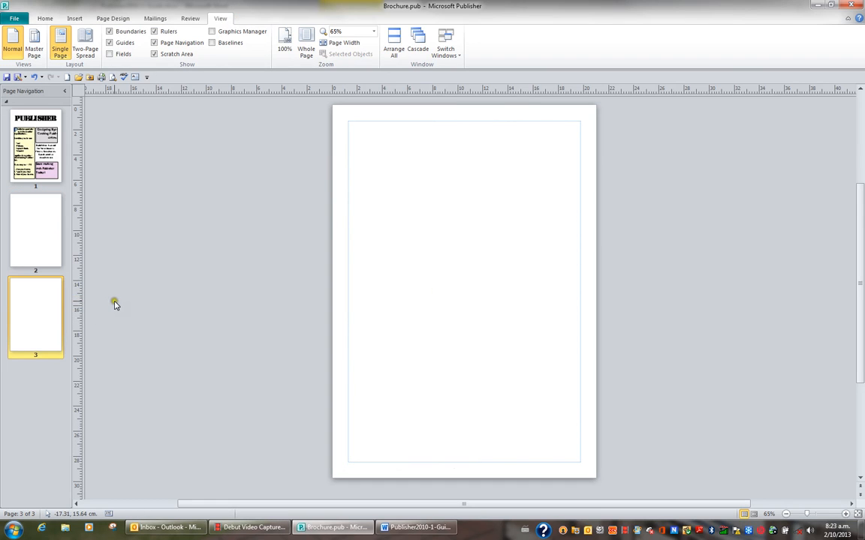
{"action": "left_click", "coordinate": [136, 78]}
{"action": "mouse_move", "coordinate": [348, 121]}
{"action": "left_mouse_down"}
{"action": "mouse_move", "coordinate": [421, 200]}
{"action": "mouse_move", "coordinate": [582, 189]}
{"action": "left_mouse_up"}
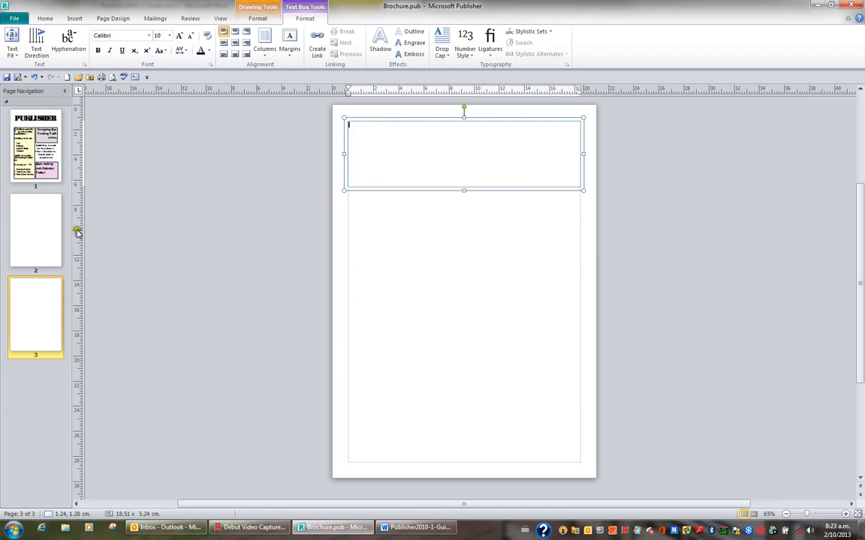
Link the first text box on page 2 to the second one and follow the link back and forth.
{"action": "left_click", "coordinate": [47, 225]}
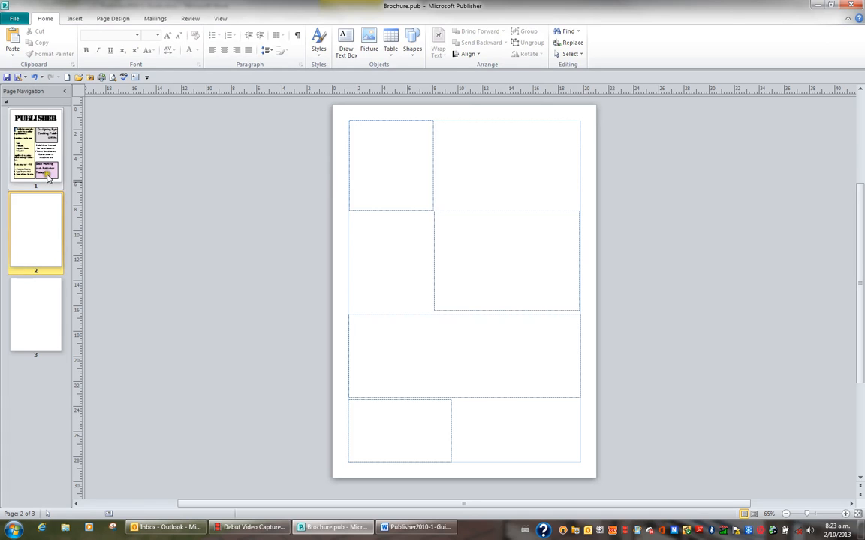
{"action": "left_click", "coordinate": [396, 177]}
{"action": "left_click", "coordinate": [395, 176]}
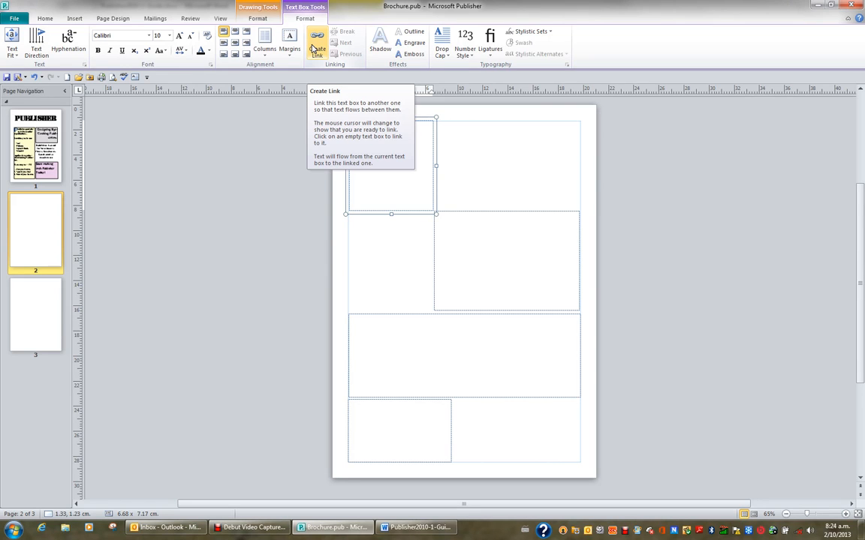
{"action": "left_click", "coordinate": [312, 49]}
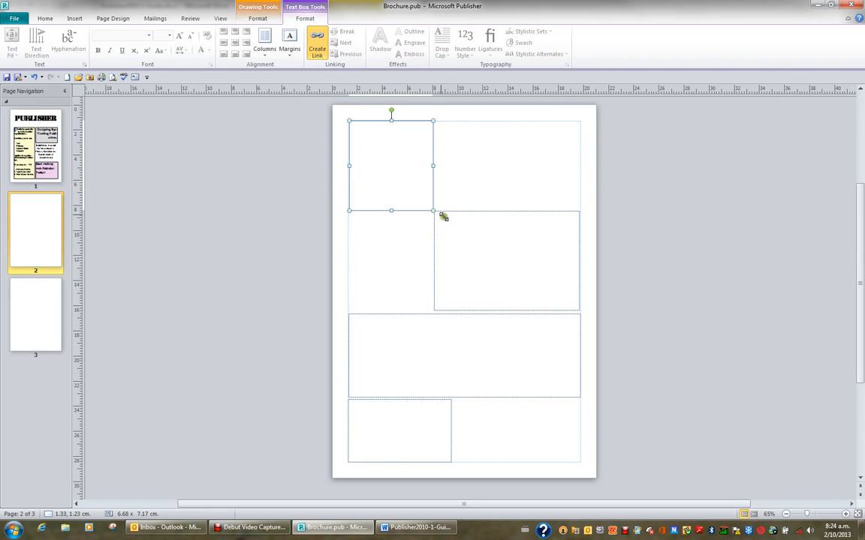
{"action": "left_click", "coordinate": [503, 248]}
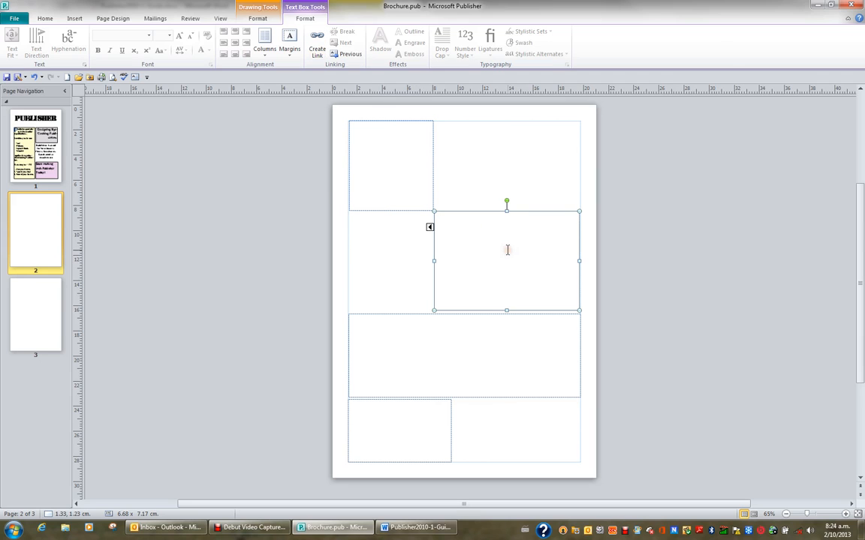
{"action": "left_click", "coordinate": [430, 229]}
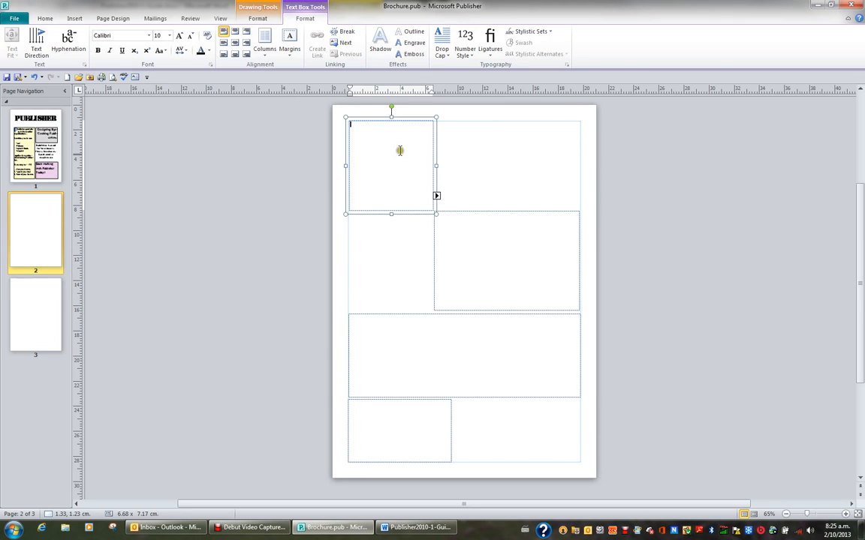
{"action": "left_click", "coordinate": [436, 197]}
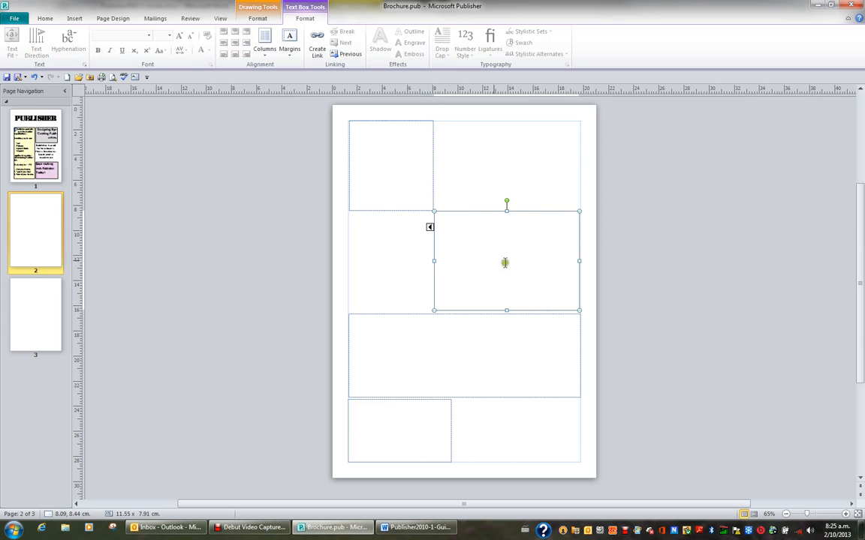
Link the second text box to the margin-wide third one and follow the chain back to the first box and forward again.
{"action": "left_click", "coordinate": [317, 51]}
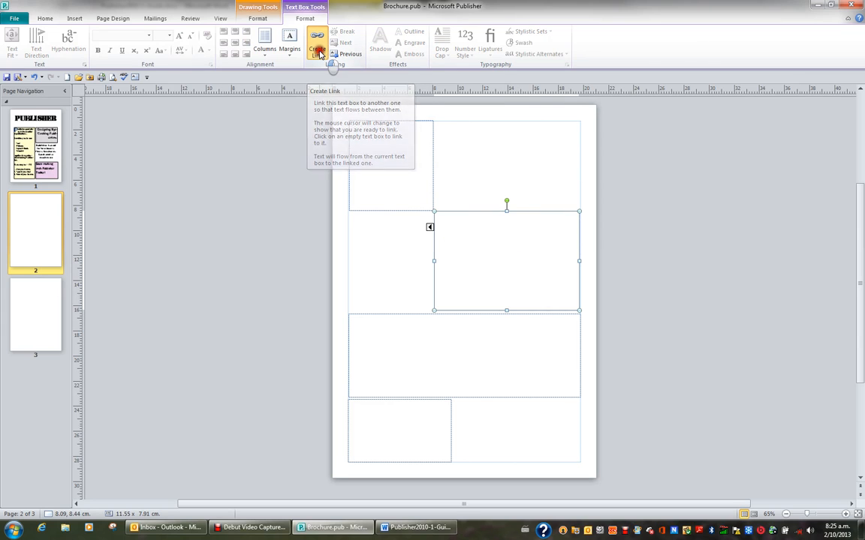
{"action": "left_click", "coordinate": [420, 337]}
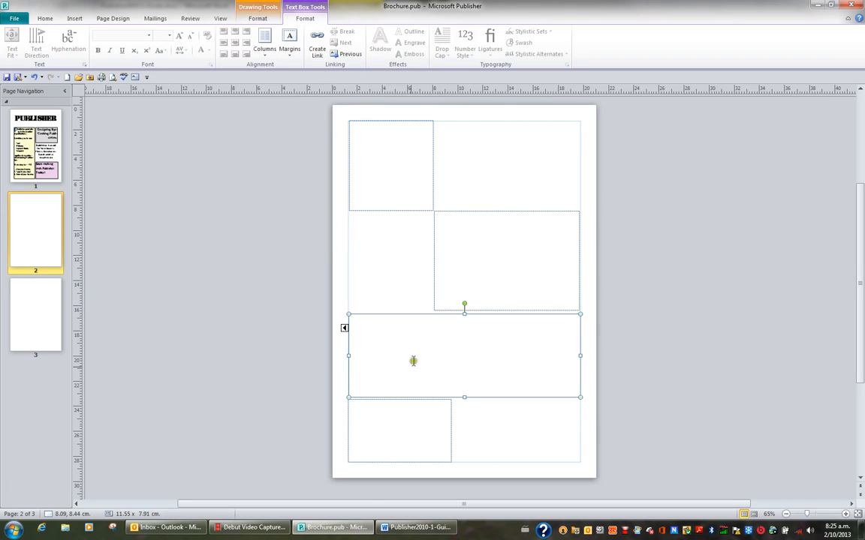
{"action": "left_click", "coordinate": [344, 330]}
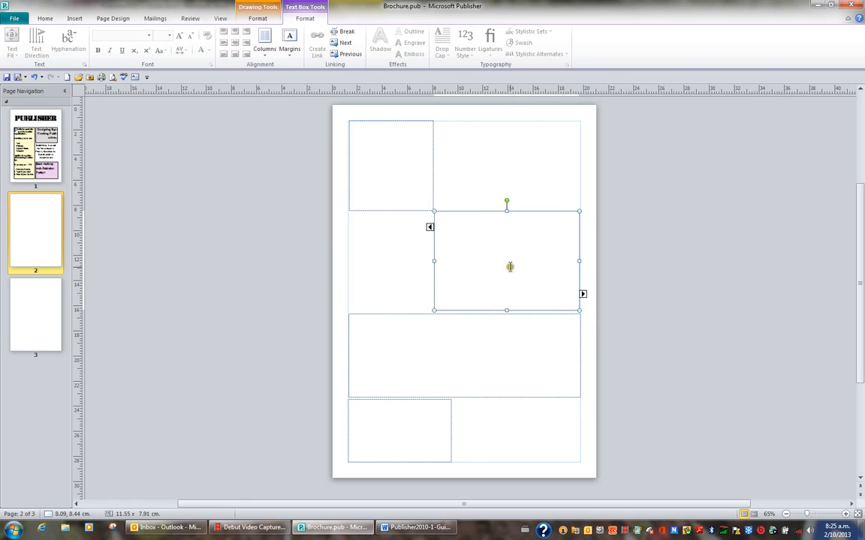
{"action": "left_click", "coordinate": [430, 229]}
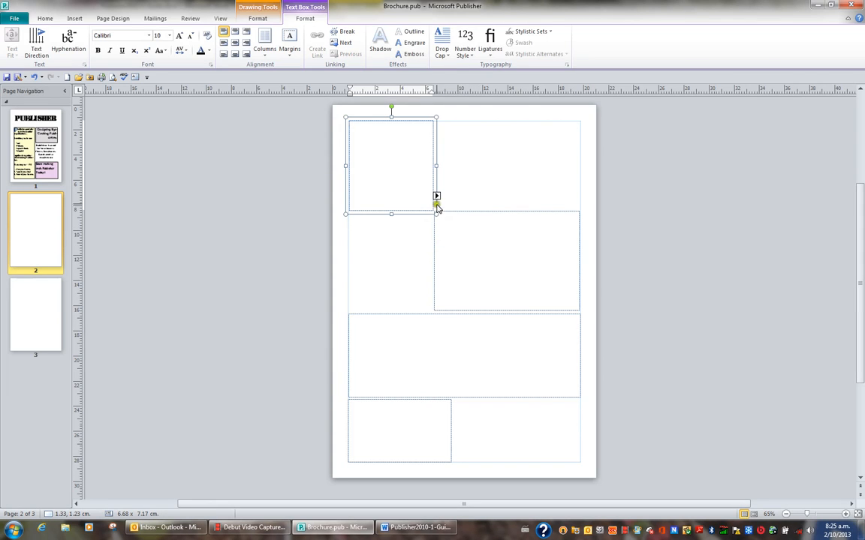
{"action": "left_click", "coordinate": [436, 195]}
{"action": "left_click", "coordinate": [582, 293]}
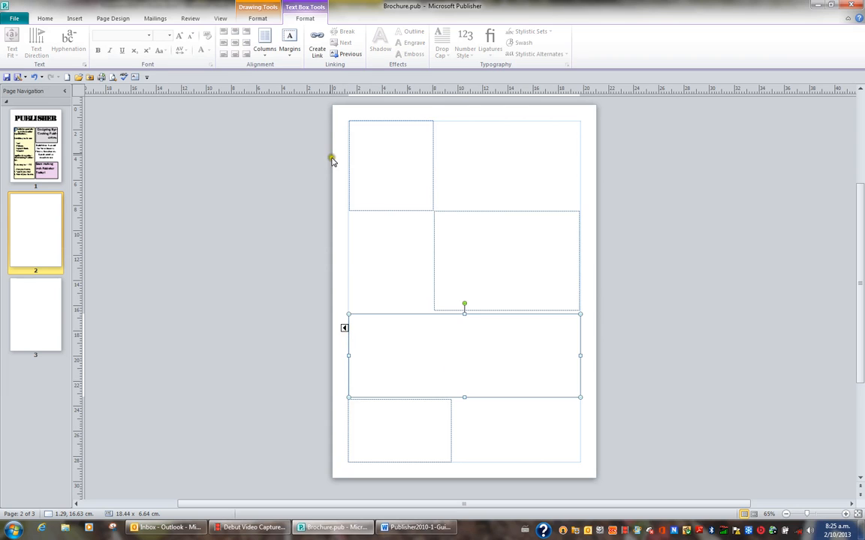
Link the third text box to the fourth and follow the whole chain back to the first box and forward to the last.
{"action": "left_click", "coordinate": [317, 43]}
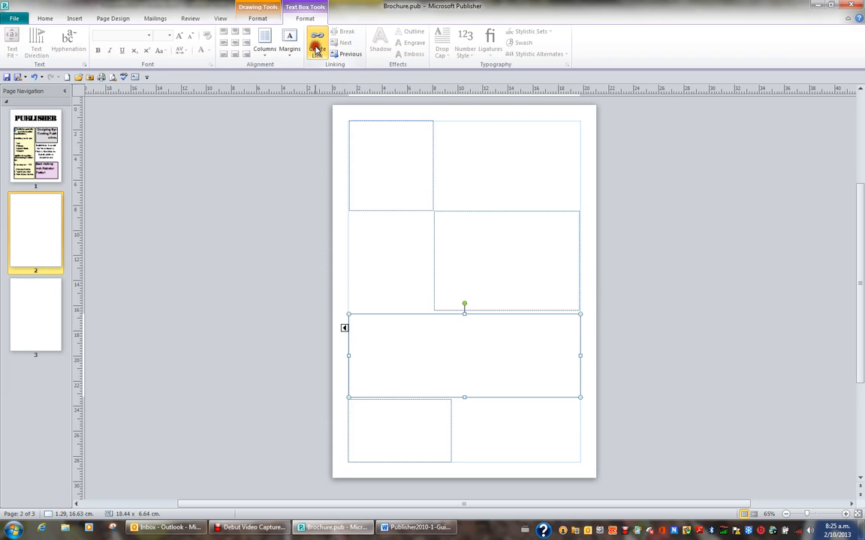
{"action": "left_click", "coordinate": [394, 432]}
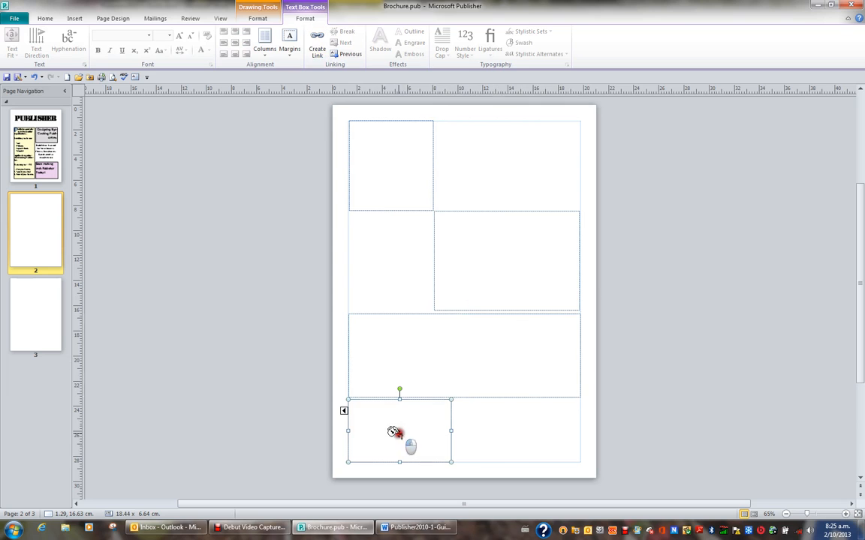
{"action": "left_click", "coordinate": [344, 411]}
{"action": "left_click", "coordinate": [344, 329]}
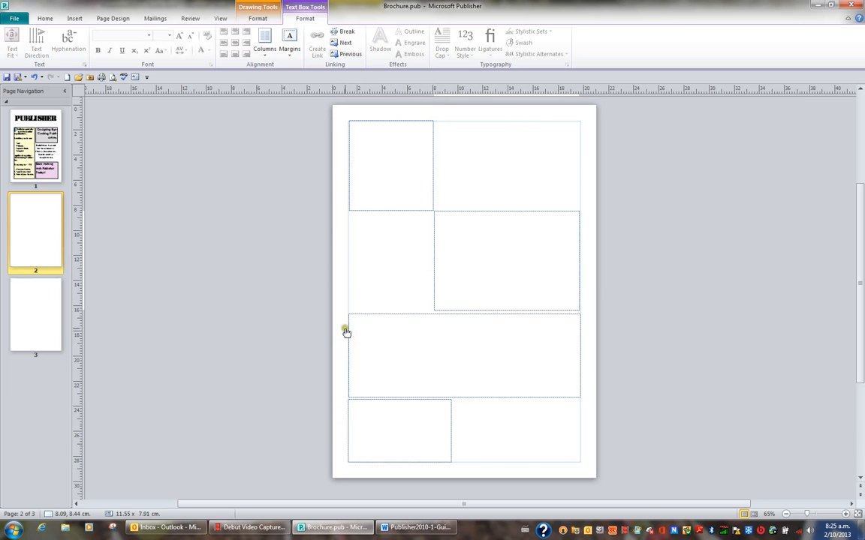
{"action": "left_click", "coordinate": [429, 226]}
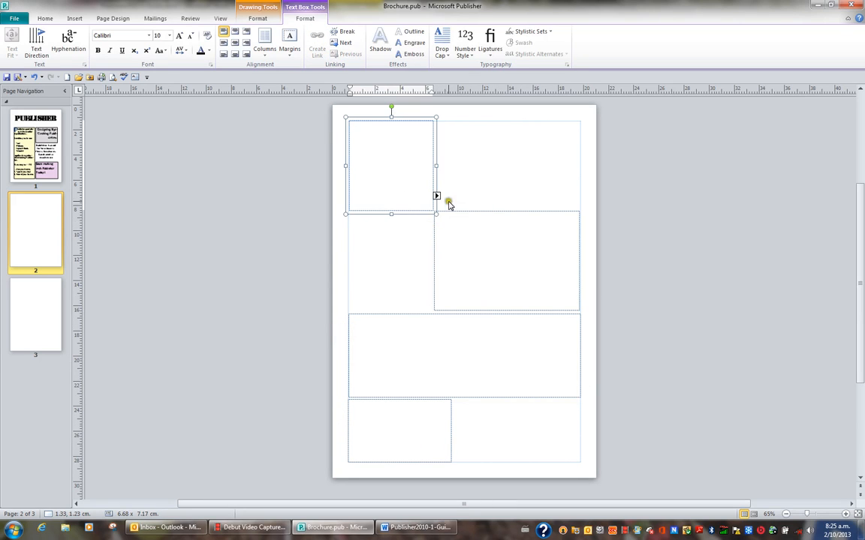
{"action": "left_click", "coordinate": [436, 196]}
{"action": "left_click", "coordinate": [583, 295]}
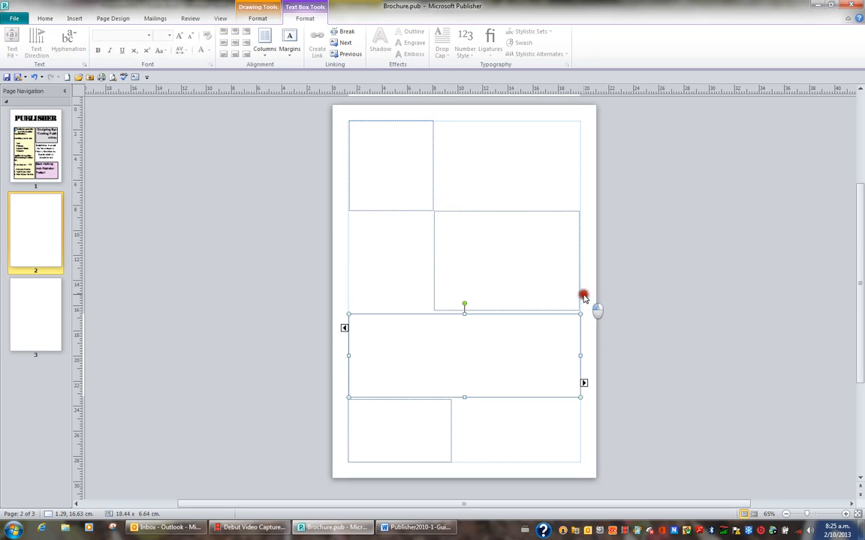
{"action": "left_click", "coordinate": [583, 383]}
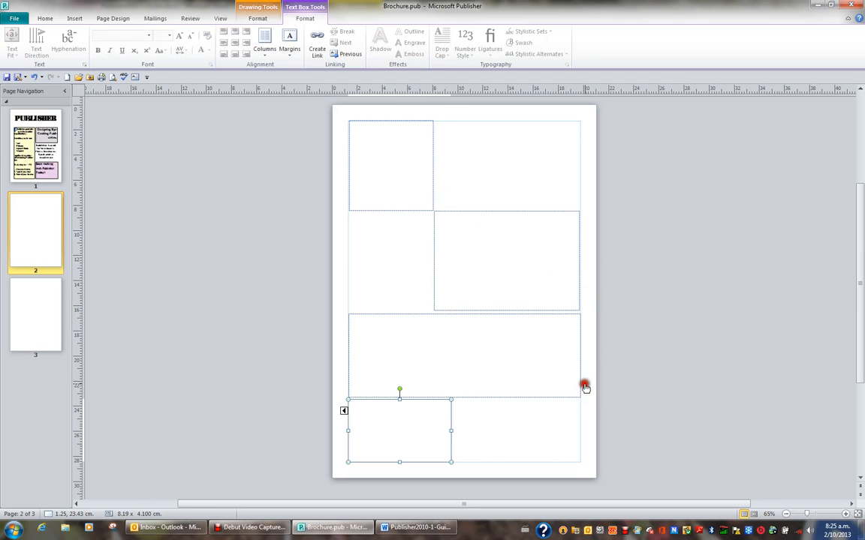
Link the fourth text box on page 2 to the margin-wide text box on page 3 and follow the link back.
{"action": "left_click", "coordinate": [437, 447]}
{"action": "left_click", "coordinate": [436, 374]}
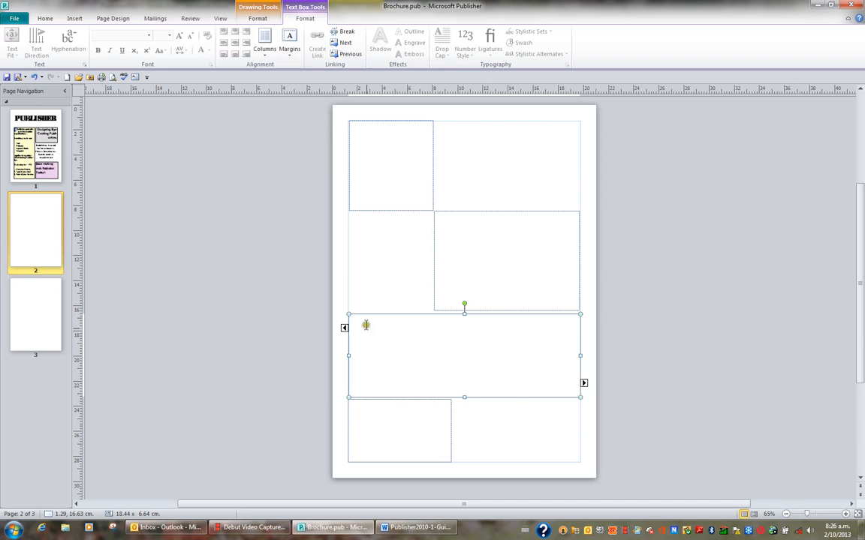
{"action": "left_click", "coordinate": [383, 432]}
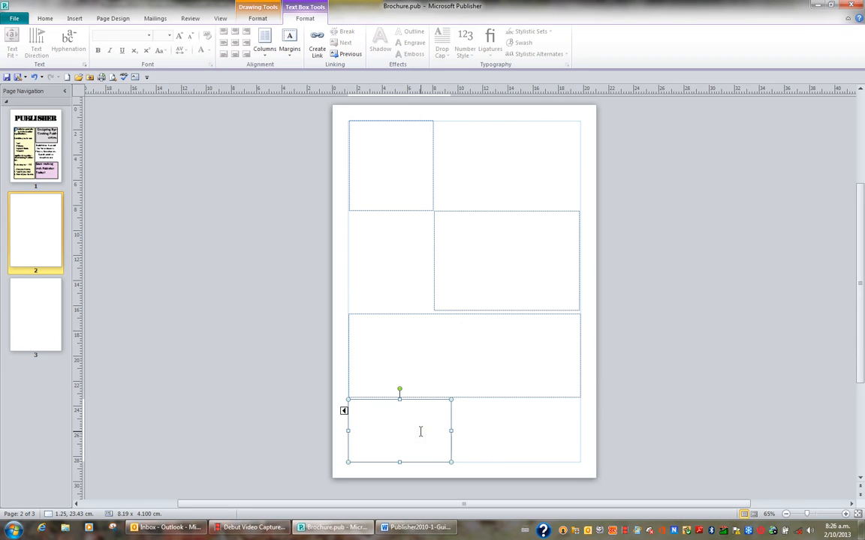
{"action": "left_click", "coordinate": [420, 431]}
{"action": "left_click", "coordinate": [316, 50]}
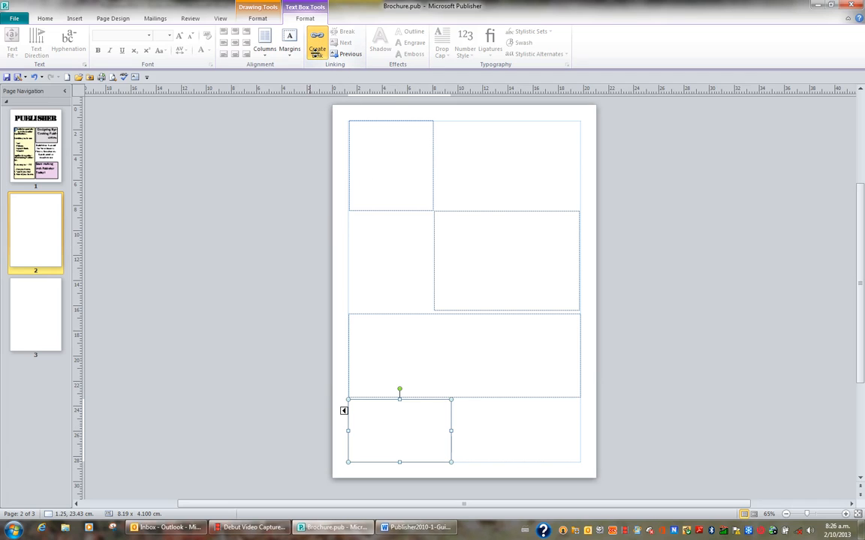
{"action": "left_click", "coordinate": [37, 328]}
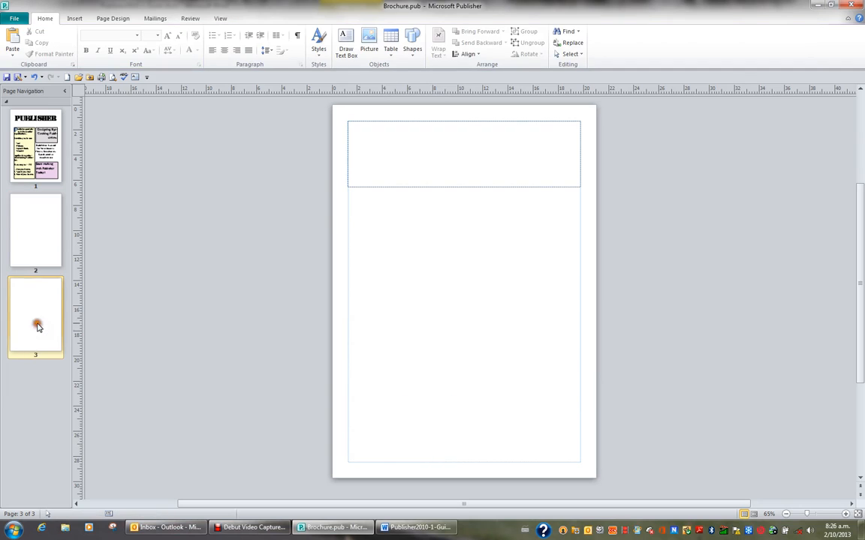
{"action": "left_click", "coordinate": [445, 153]}
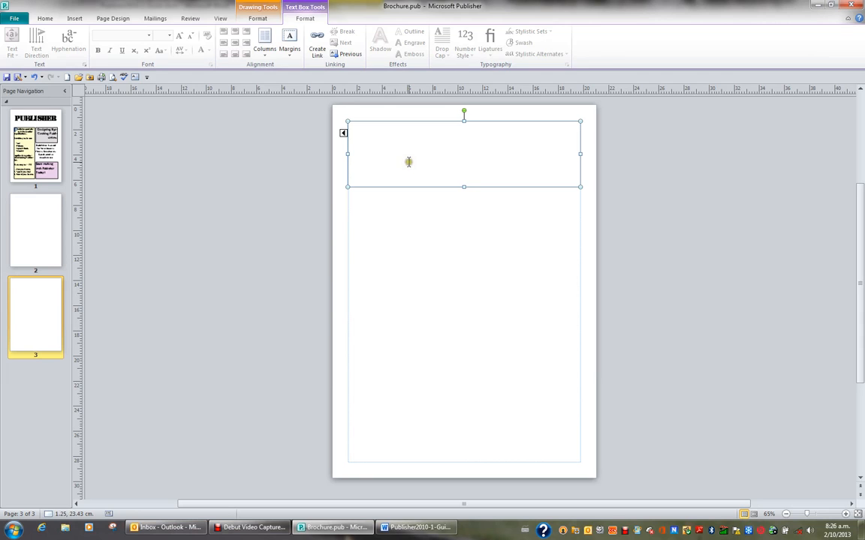
{"action": "left_click", "coordinate": [342, 134]}
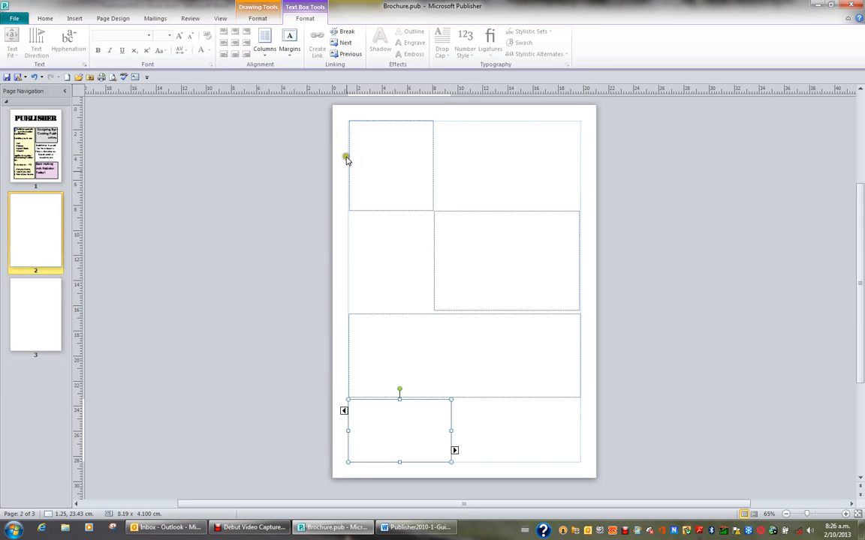